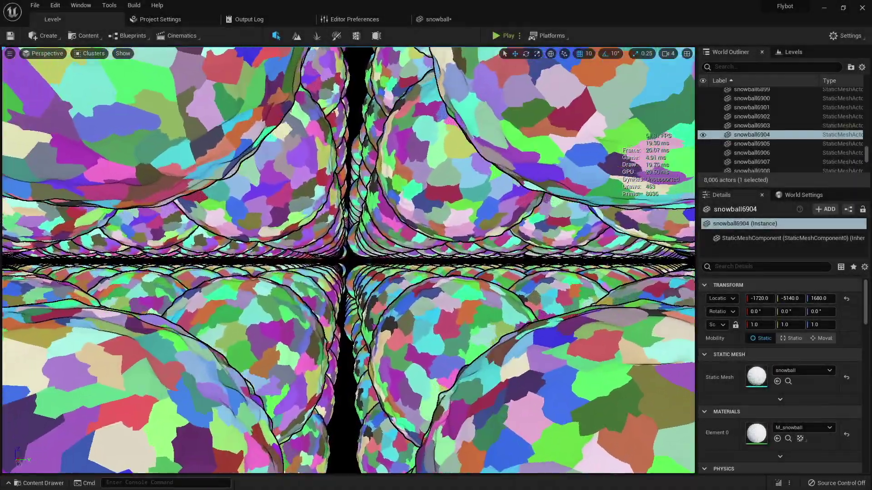
Step: Read the Nanite Virtualized Geometry documentation, covering Nanite's benefits, how its meshes differ from static meshes, and how it works
key(w)
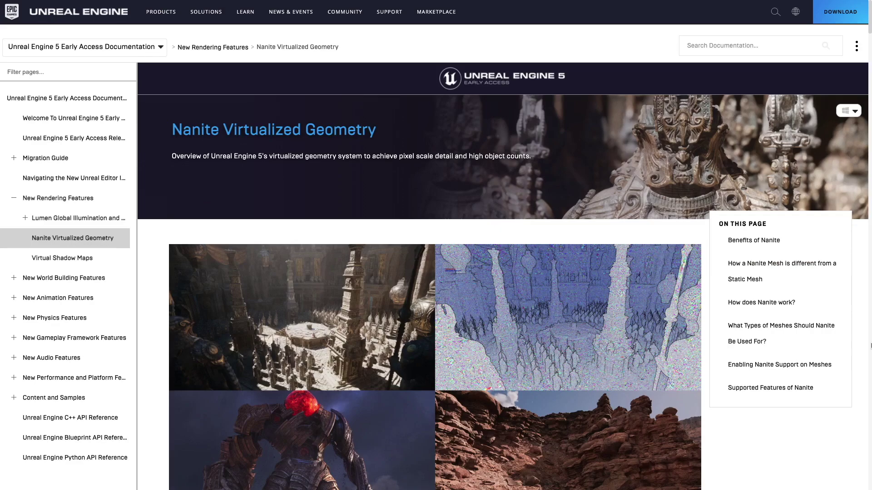
scroll(870, 346, down, 5)
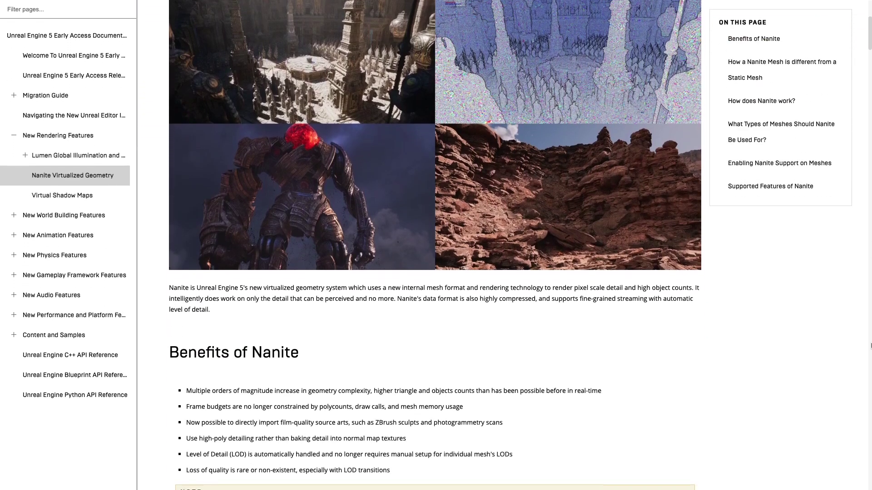
scroll(870, 346, down, 9)
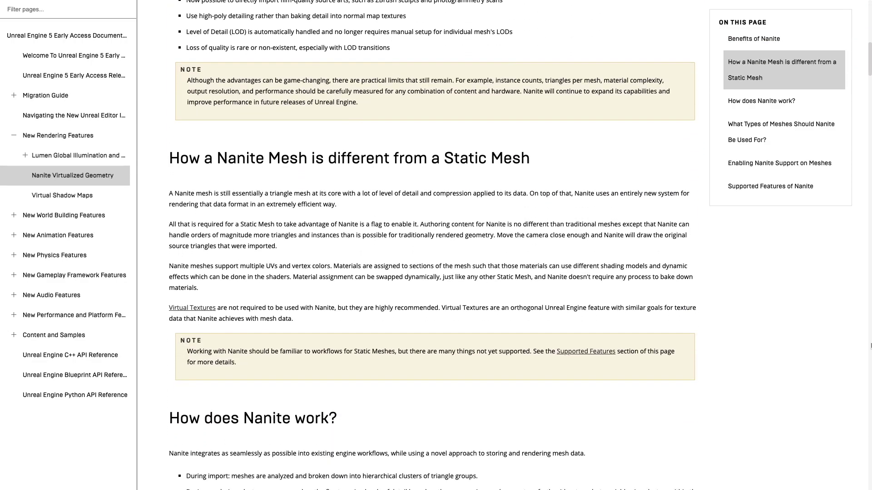
scroll(870, 346, down, 9)
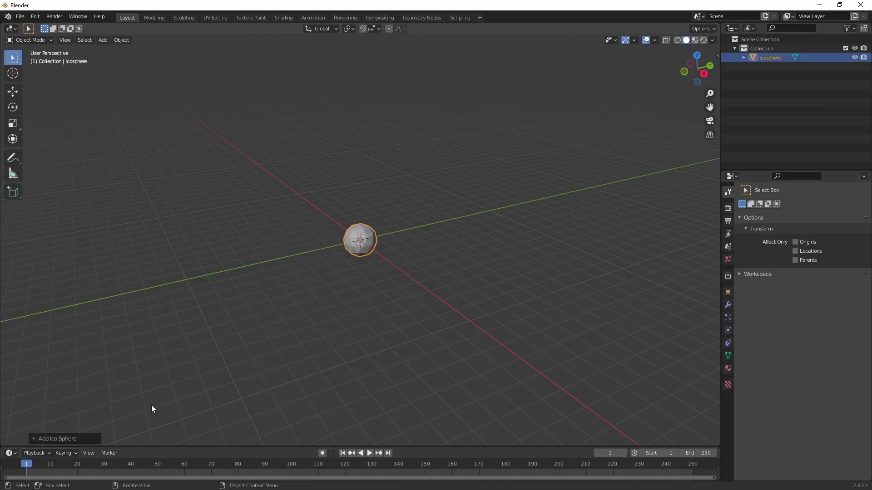
Step: Frame the icosphere in Blender's 3D view and turn on the scene statistics overlay
key(KP_Decimal)
click(654, 40)
click(658, 93)
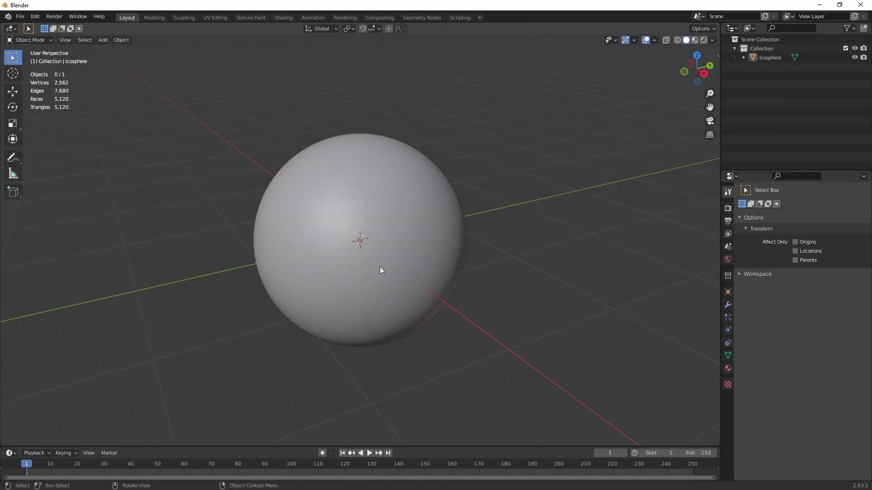
Step: Randomize the icosphere's vertices in Edit Mode to give its surface a rough, bumpy look and return to Object Mode
key(Tab)
click(150, 41)
mouse_move(154, 50)
click(253, 128)
drag(113, 406, 130, 406)
key(Tab)
Step: Add a Subdivision Surface modifier to the roughened icosphere and adjust its subdivision level
click(728, 305)
click(790, 207)
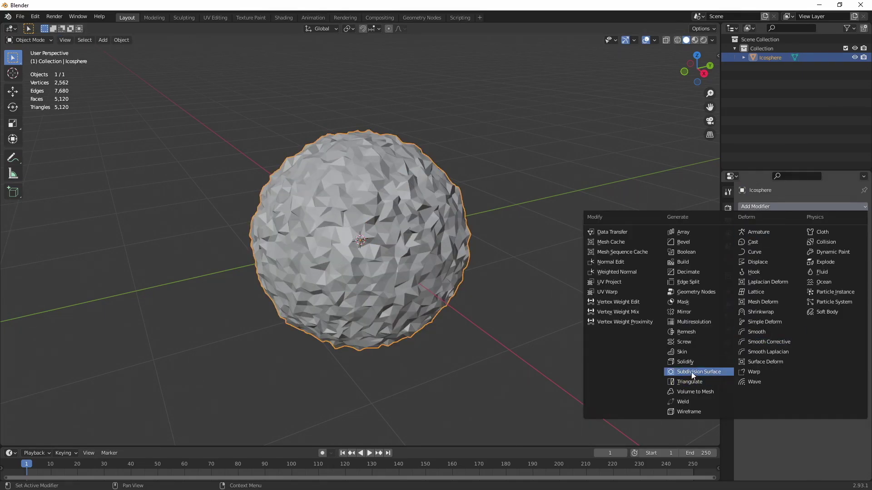
click(642, 366)
click(855, 247)
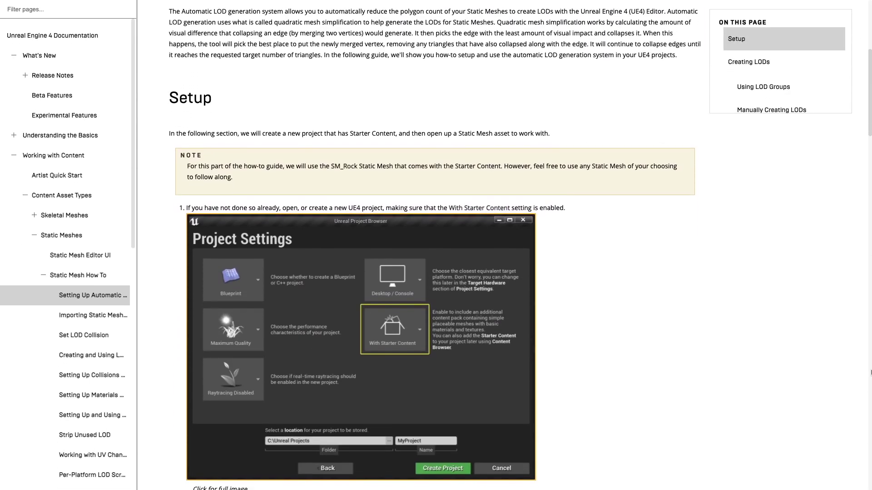
Step: Read the Unreal Engine 4 guide on automatic LOD generation through the Setup and Creating LODs sections
scroll(871, 372, down, 5)
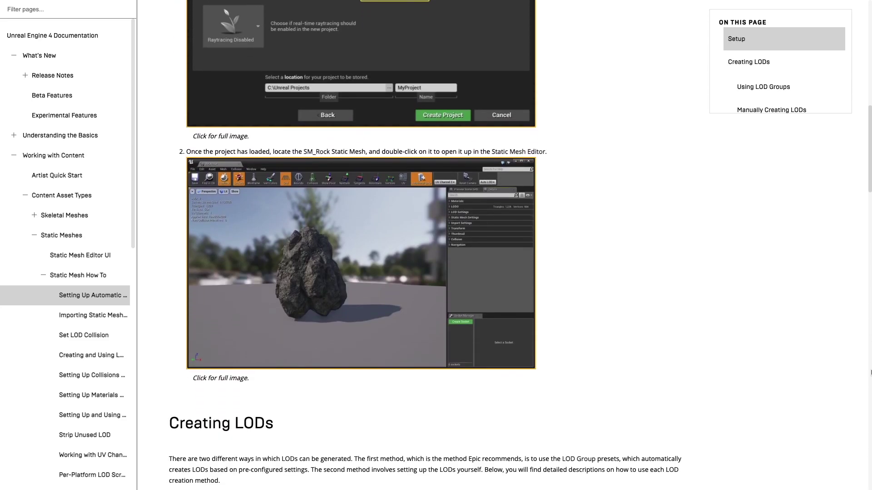
scroll(871, 373, down, 7)
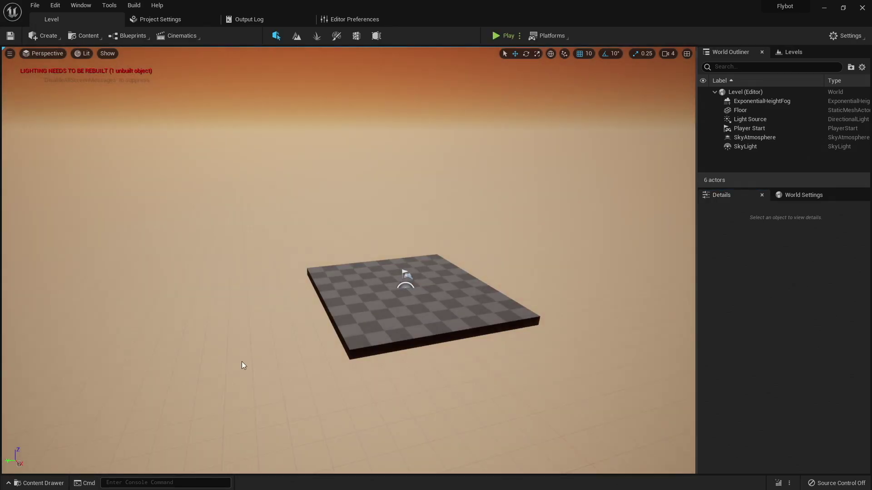
Step: Import snowball.fbx into the Content folder of the Unreal project as a static mesh with Build Nanite off
key(ctrl+space)
click(55, 320)
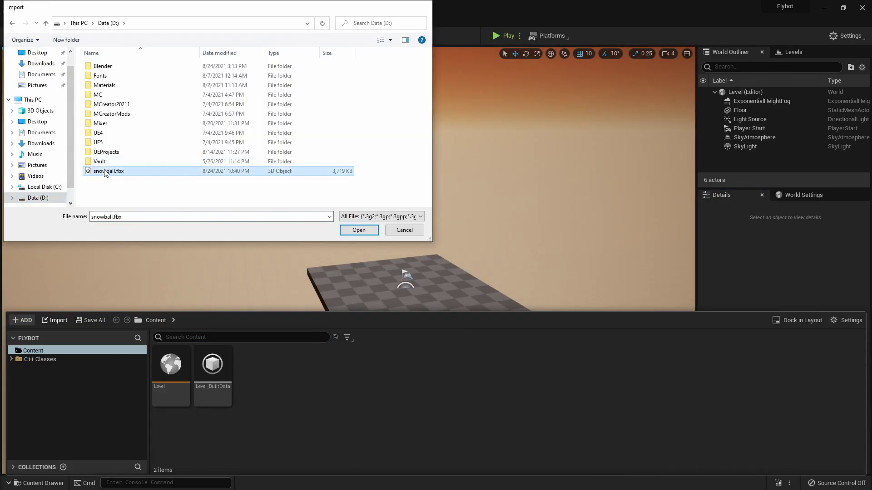
double_click(105, 173)
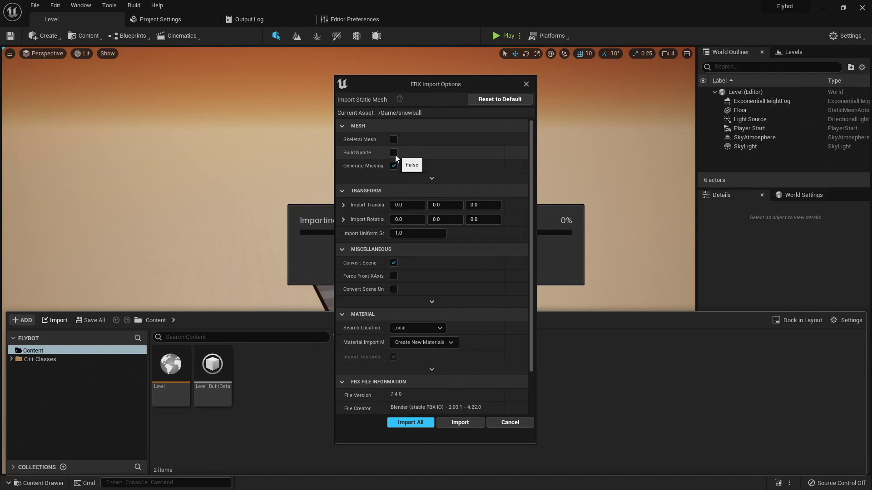
click(410, 423)
Step: Create a material named M_snowball in the Content folder and open it for editing
right_click(339, 377)
click(363, 181)
text(snowballM_)
double_click(255, 366)
Step: Feed a white (1,1,1) constant vector into M_snowball's Base Color and assign the material to the snowball mesh
click(399, 113)
drag(455, 130, 485, 115)
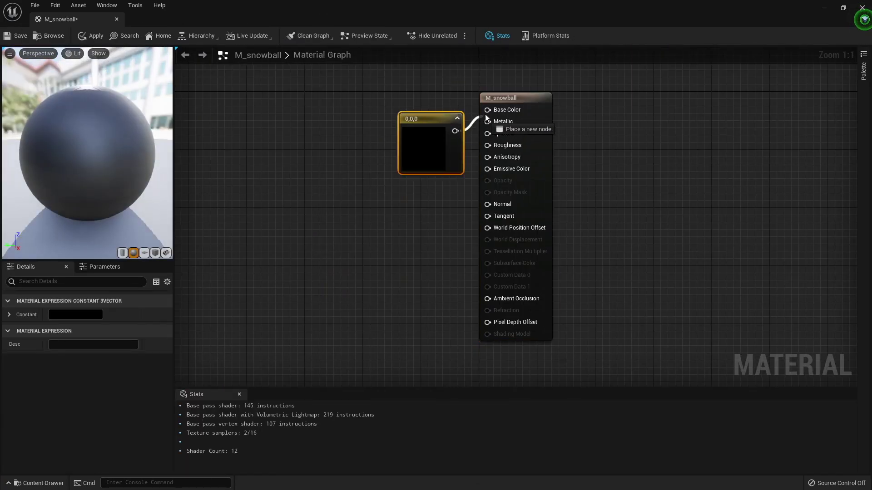
double_click(396, 128)
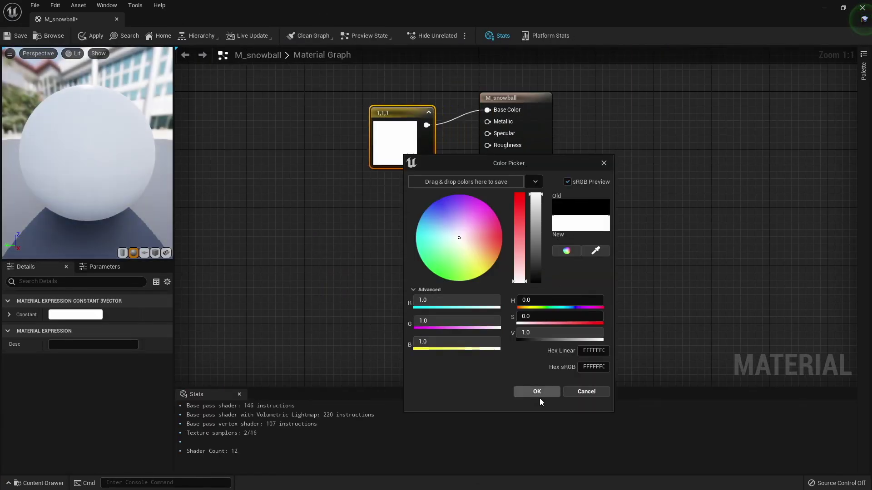
click(538, 391)
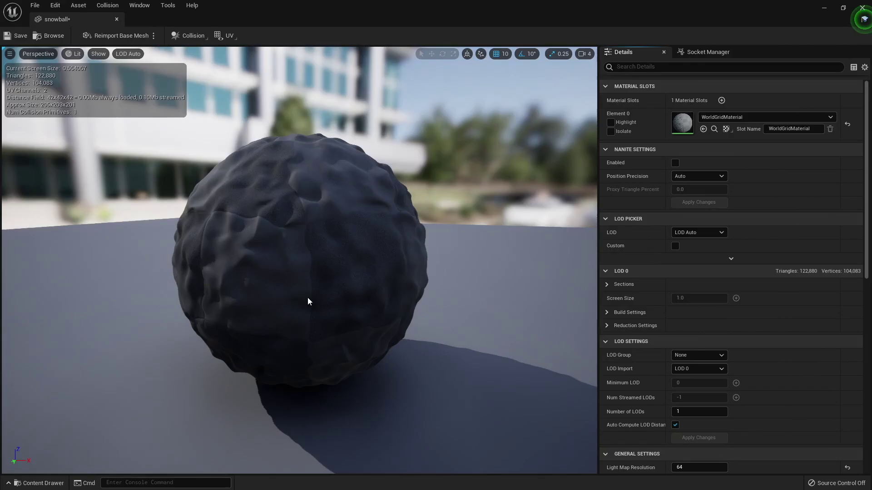
click(767, 117)
click(711, 228)
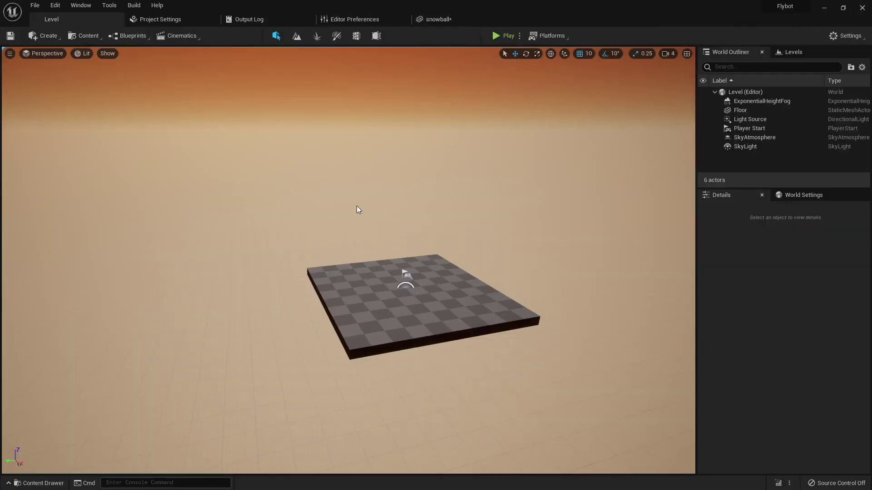
Step: Show the frame rate and timing statistics with the console commands stat fps and stat unit
click(169, 482)
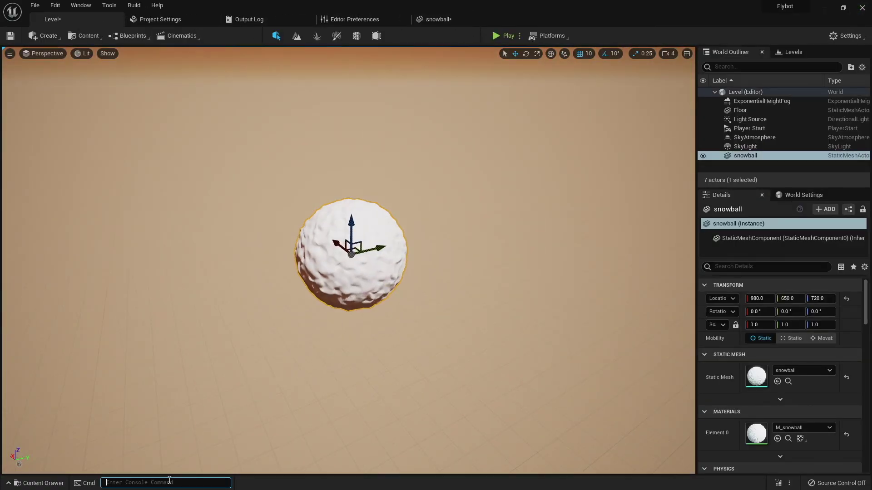
text(stat fps)
text(stat unit)
key(Return)
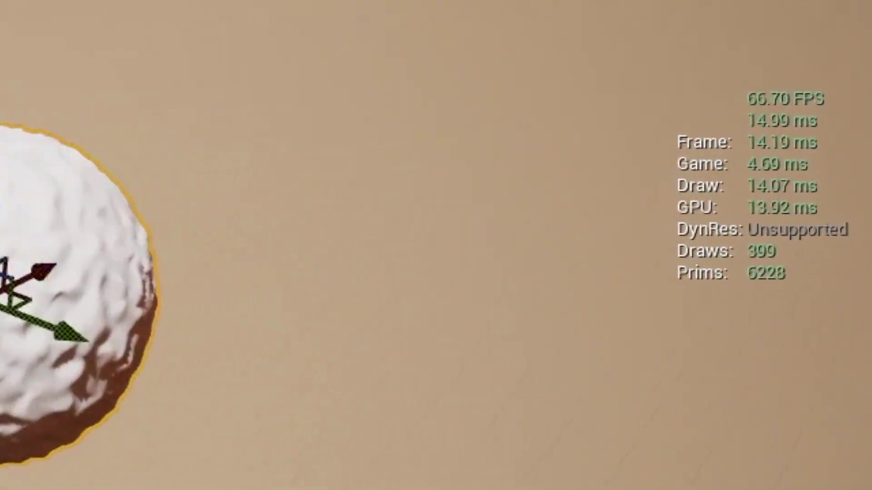
Step: Move the snowball above the checkered floor to location X 260, Y 0, Z 720
right_drag(436, 245, 481, 218)
right_drag(300, 423, 164, 463)
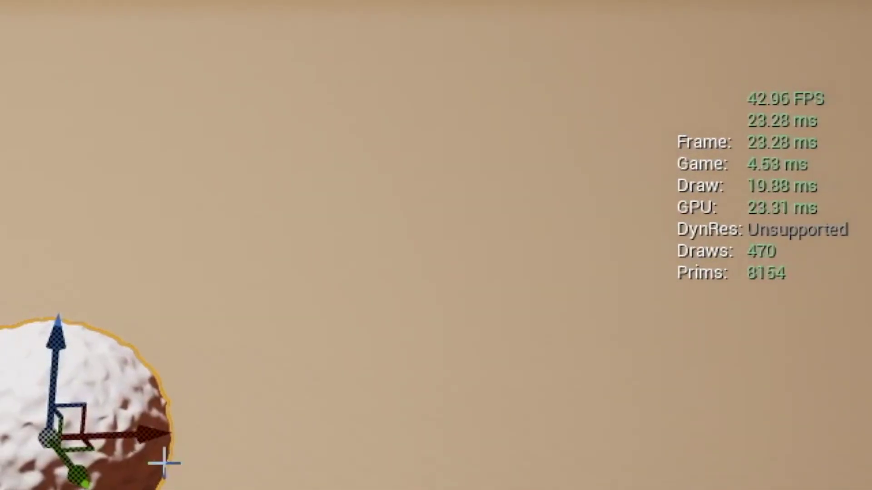
key(Delete)
right_drag(436, 245, 304, 218)
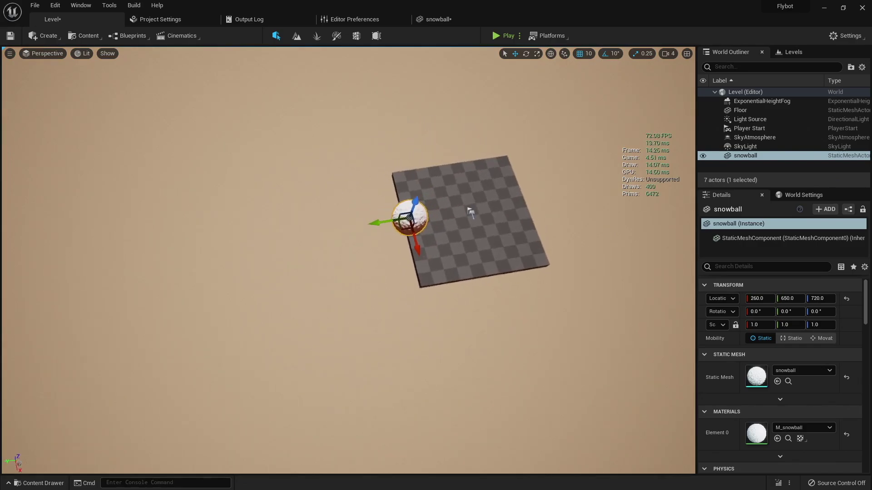
right_drag(263, 263, 230, 266)
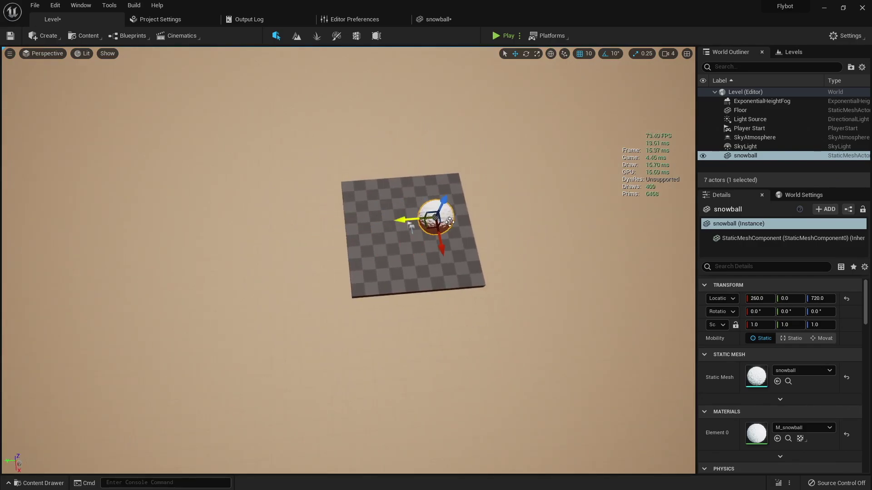
right_drag(549, 218, 547, 186)
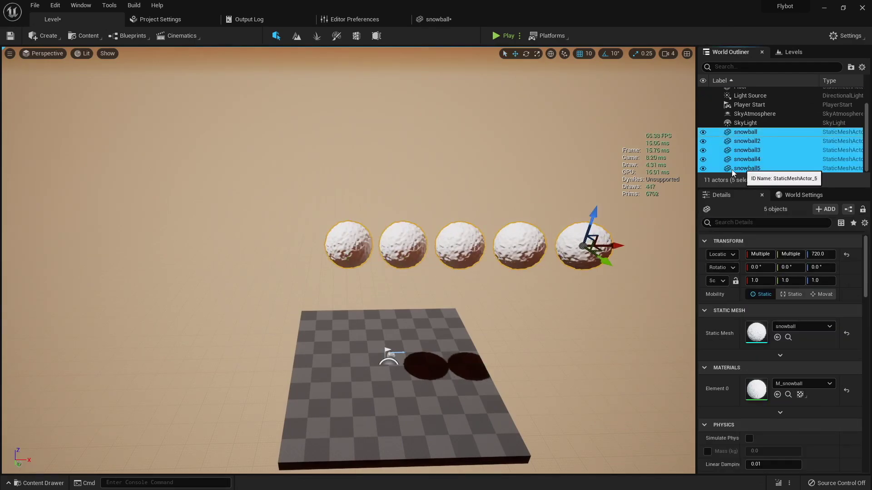
Step: Duplicate the row of five snowballs into a row of ten and copy the rows into a 10 by 10 grid
alt+drag(575, 257, 287, 257)
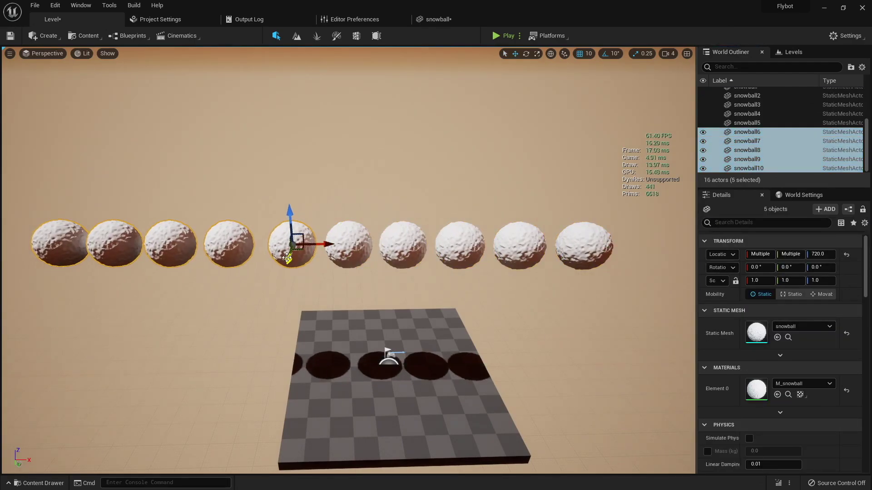
key(Escape)
right_drag(291, 245, 277, 225)
right_drag(348, 260, 348, 260)
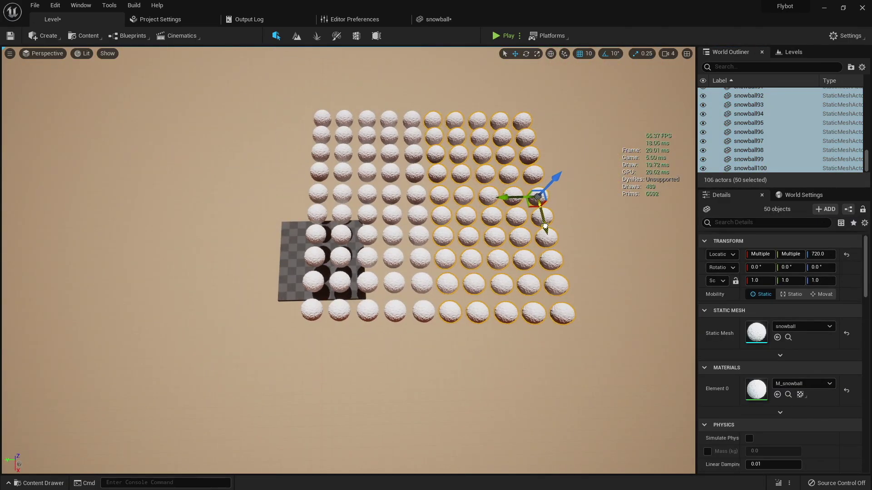
key(Escape)
right_drag(347, 260, 348, 260)
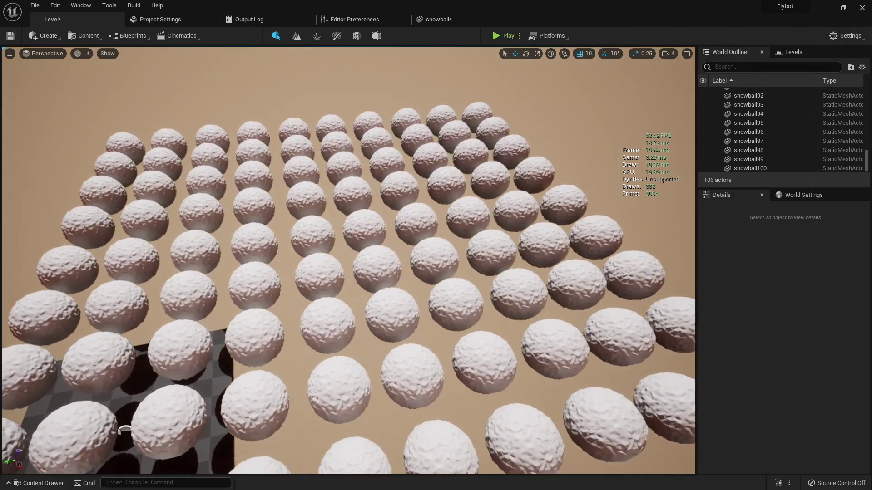
Step: Duplicate the layer of 100 snowballs upward to stack five layers, making 500 snowballs
right_drag(123, 430, 123, 430)
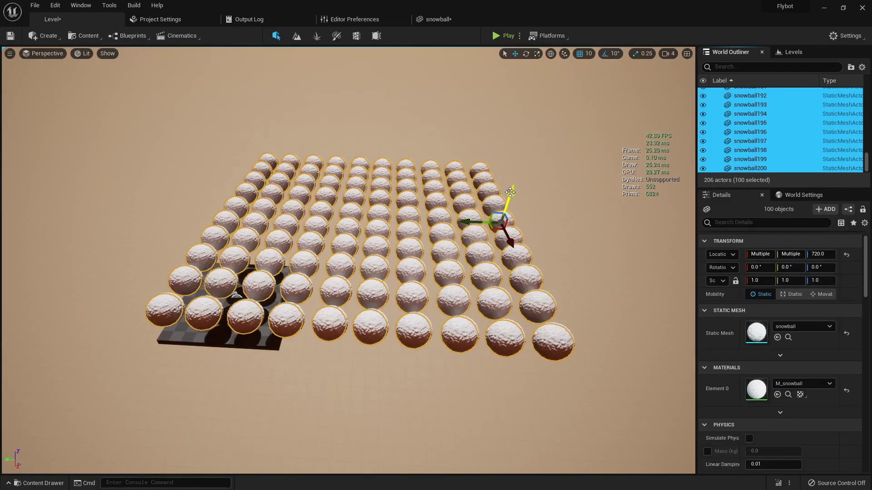
drag(507, 187, 510, 164)
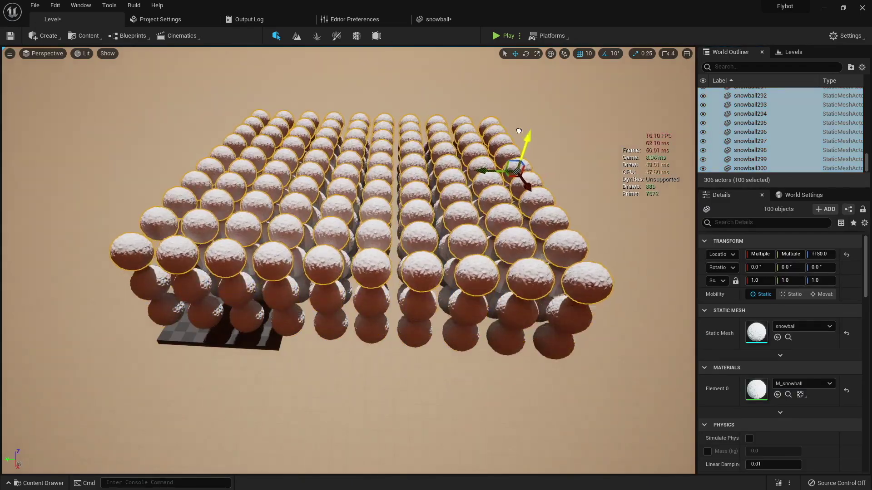
alt+drag(524, 104, 524, 54)
click(523, 358)
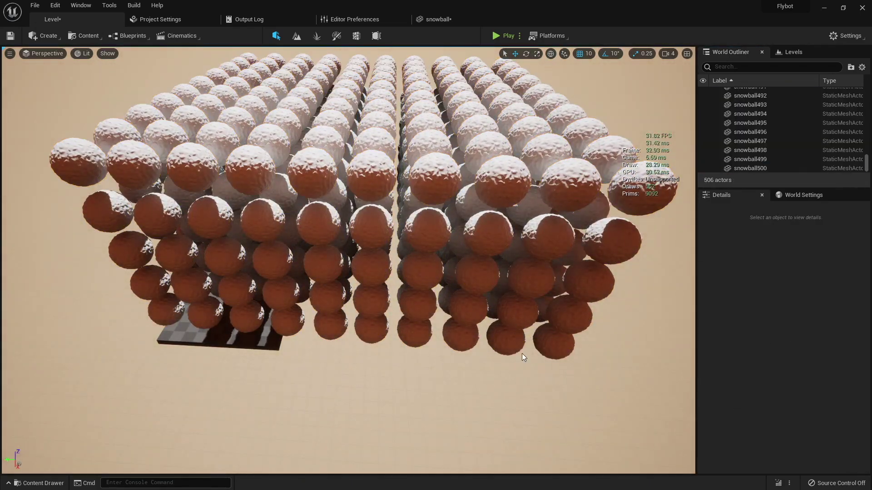
Step: Duplicate the snowball block sideways to 2,000 snowballs and copy that block alongside to make 4,000
right_drag(634, 271, 634, 272)
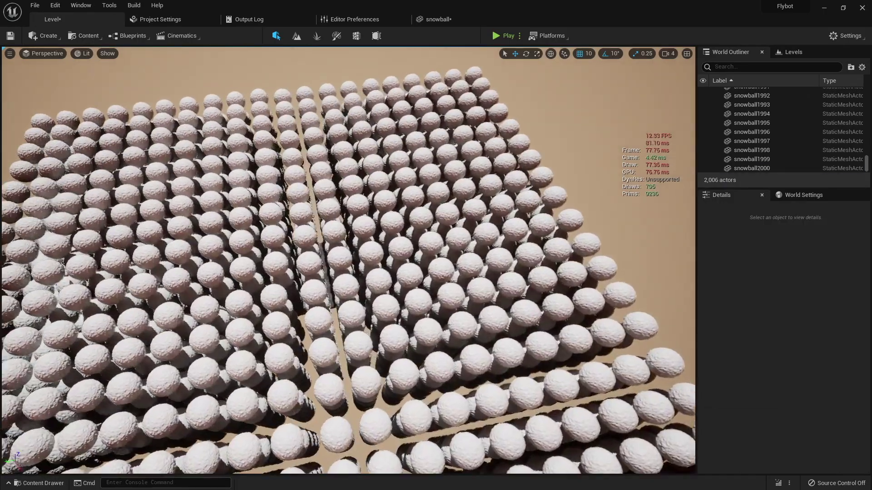
right_drag(634, 272, 634, 272)
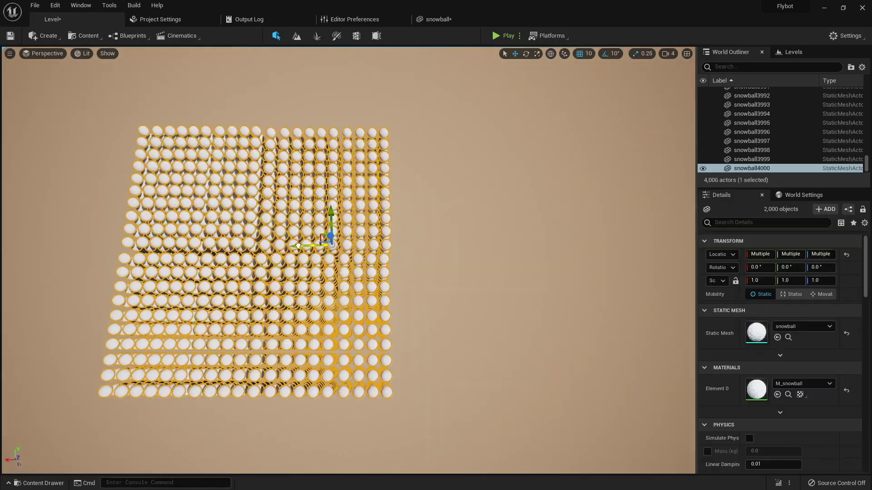
alt+drag(325, 214, 594, 208)
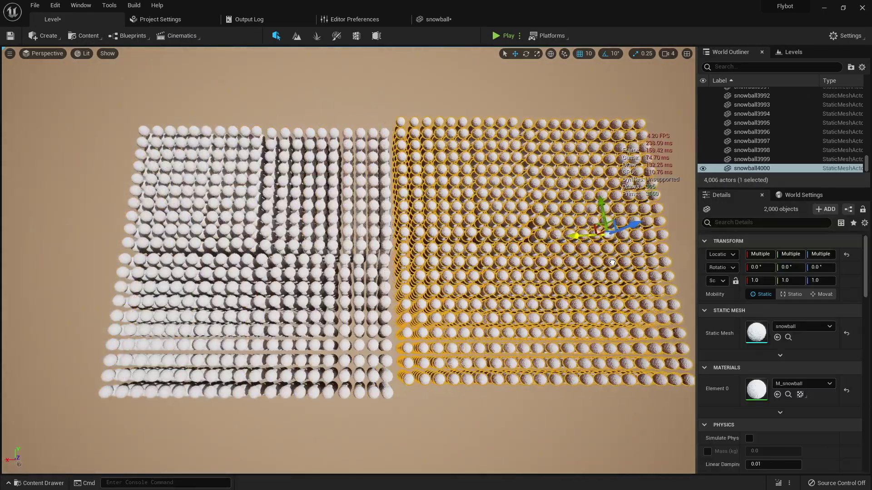
key(Escape)
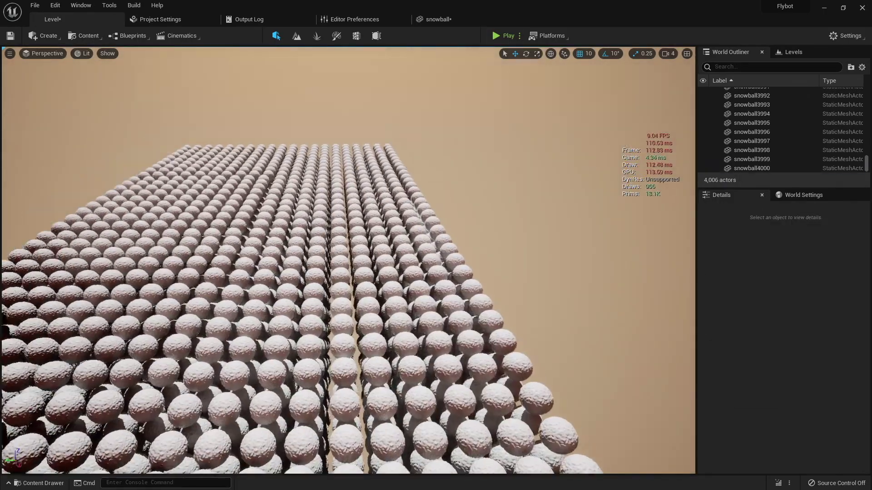
Step: Enable Nanite on the snowball static mesh
right_drag(634, 271, 634, 271)
click(434, 19)
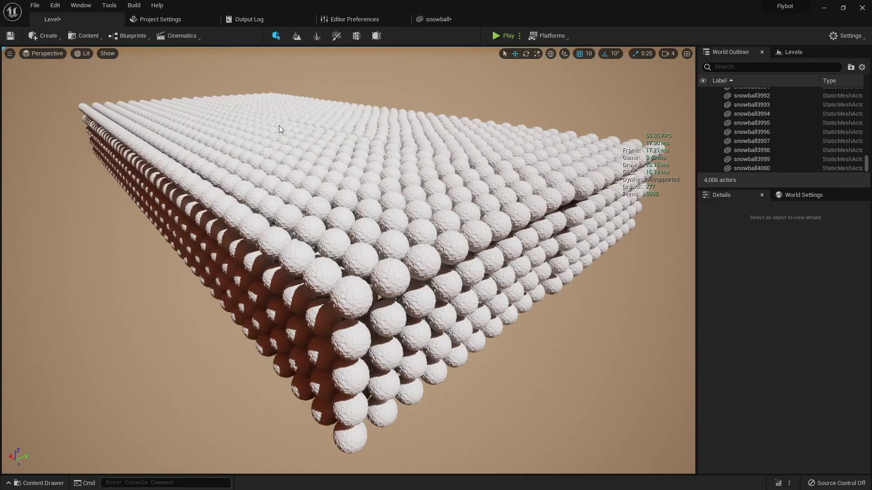
Step: Duplicate the block of 4,000 snowballs and align the copy along the original's edge to make 8,000
right_drag(634, 272, 634, 272)
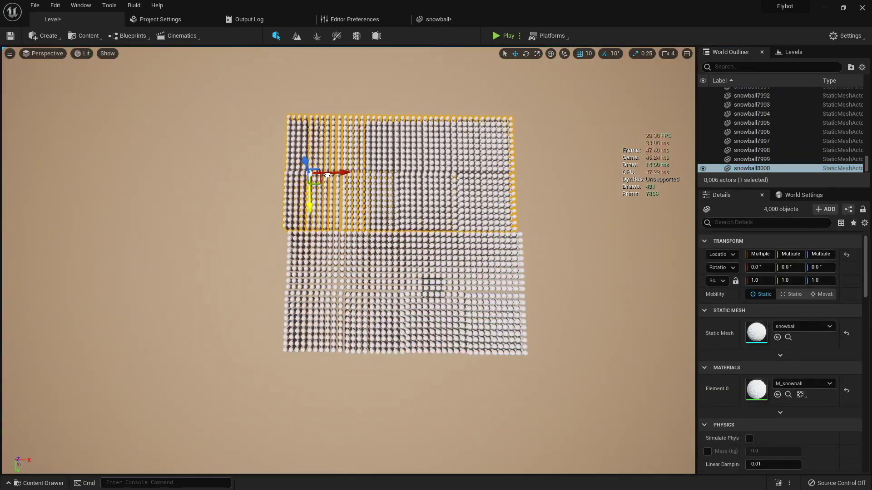
right_drag(308, 177, 308, 177)
drag(308, 177, 313, 178)
key(Escape)
right_drag(314, 177, 313, 177)
Step: Switch the viewport to the Nanite Visualization Overview mode and inspect the snowball field in it
right_drag(634, 271, 633, 272)
click(83, 53)
mouse_move(142, 185)
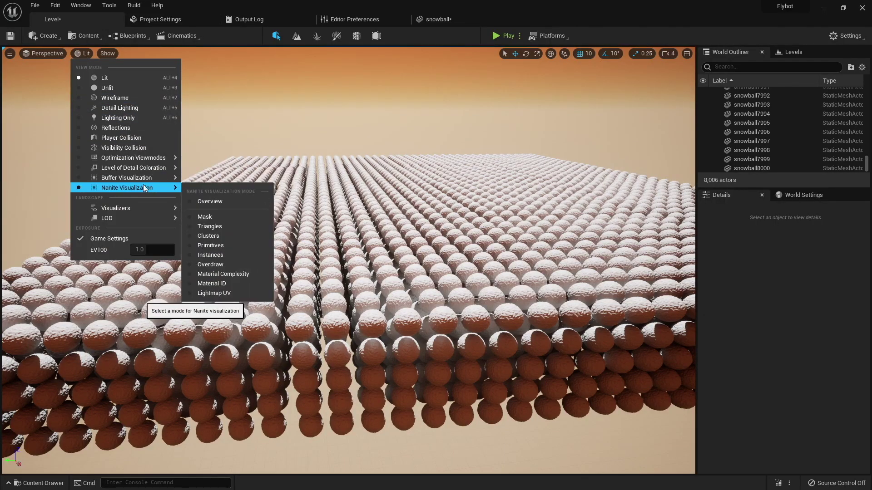
click(216, 201)
right_drag(282, 231, 282, 230)
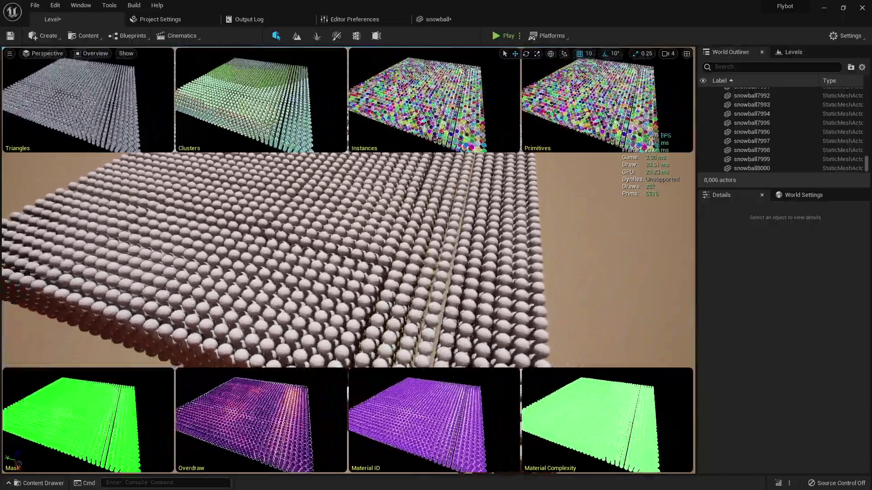
Step: Inspect the snowball field in the Nanite Triangles and Clusters visualization modes
click(90, 54)
mouse_move(180, 191)
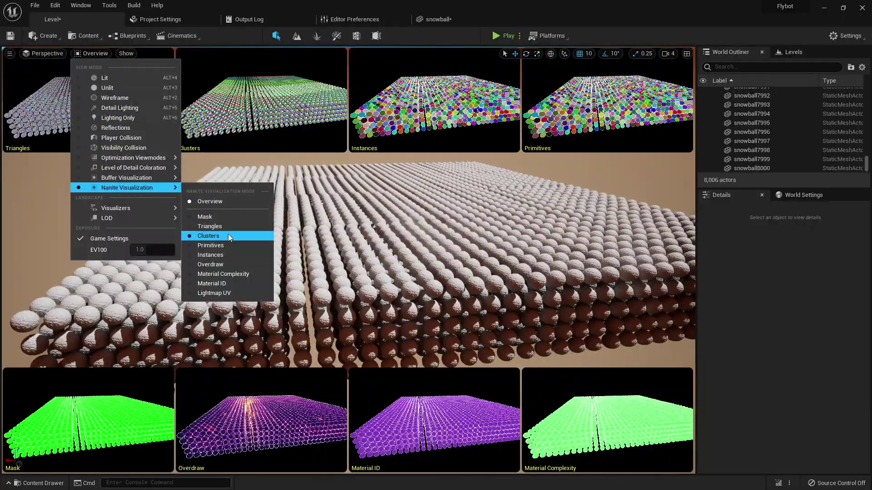
click(228, 234)
right_drag(253, 239, 253, 239)
click(91, 53)
mouse_move(142, 188)
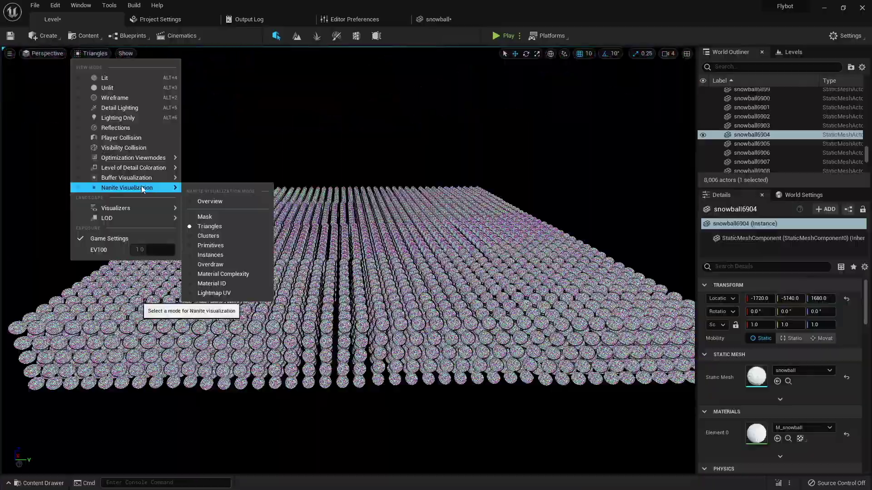
click(209, 236)
right_drag(209, 236, 208, 236)
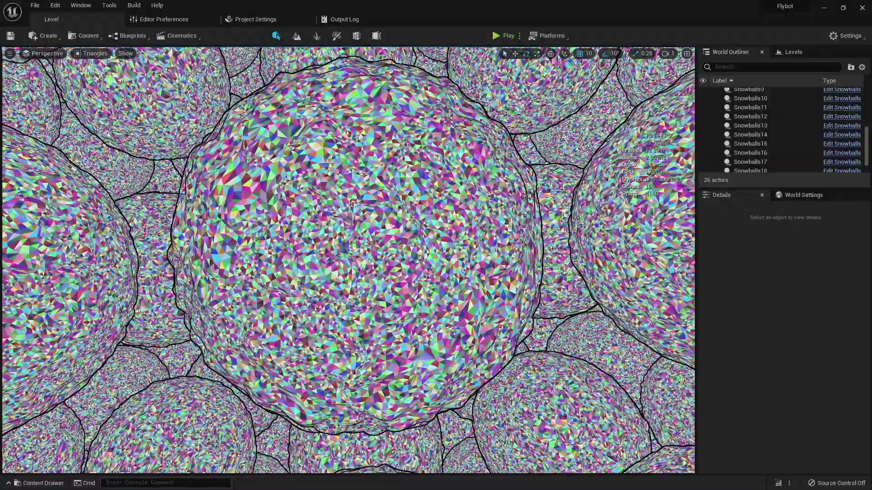
Step: Examine the much larger snowball field in the level, from a Nanite Triangles close-up to Lit views across its rows
key(s)
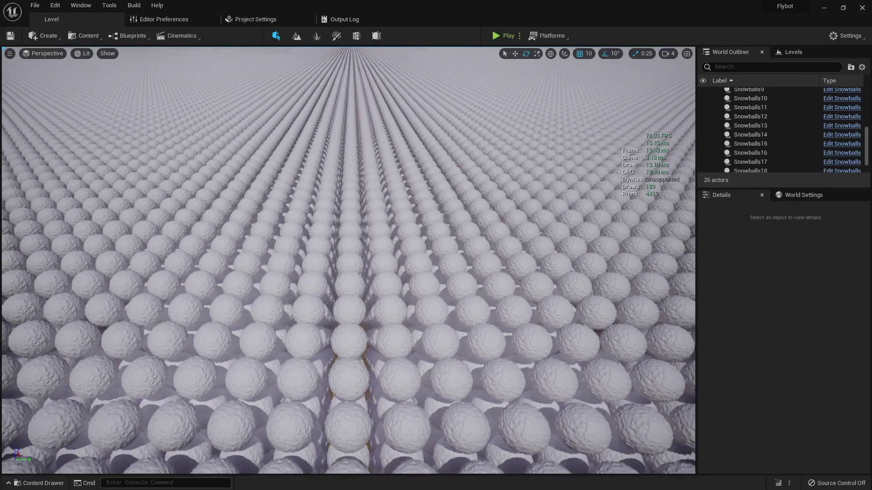
key(s)
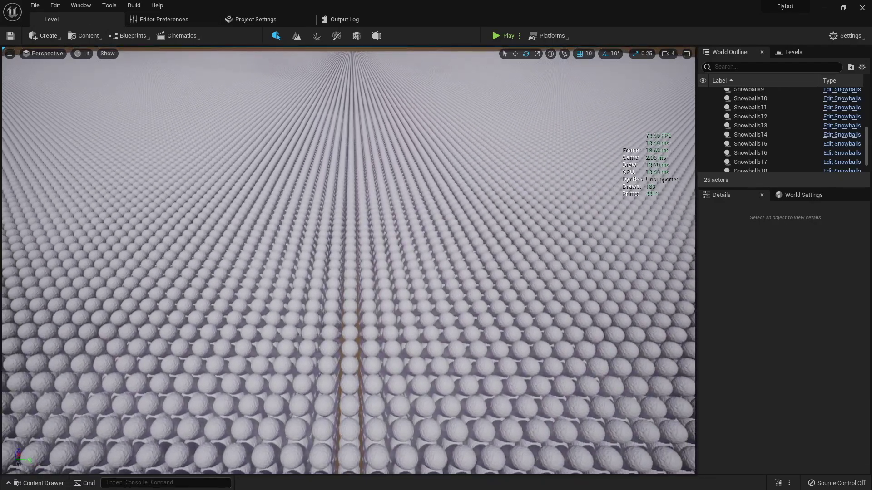
right_drag(348, 261, 429, 251)
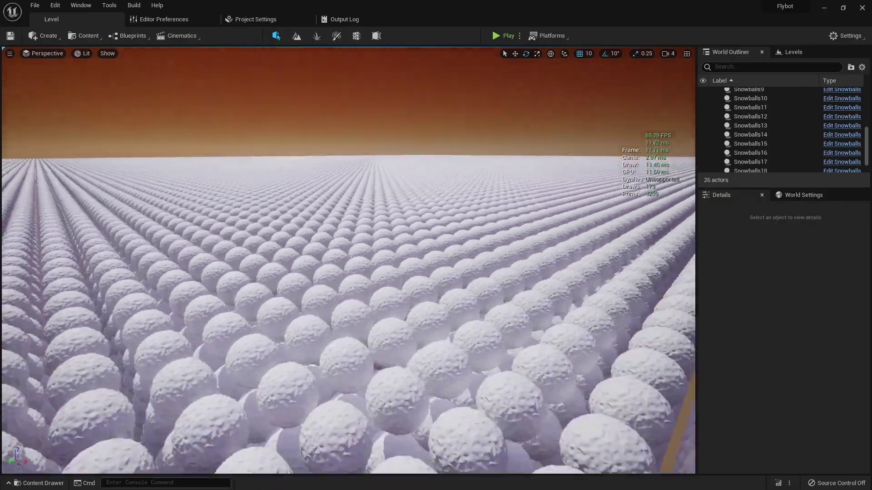
right_drag(348, 261, 254, 284)
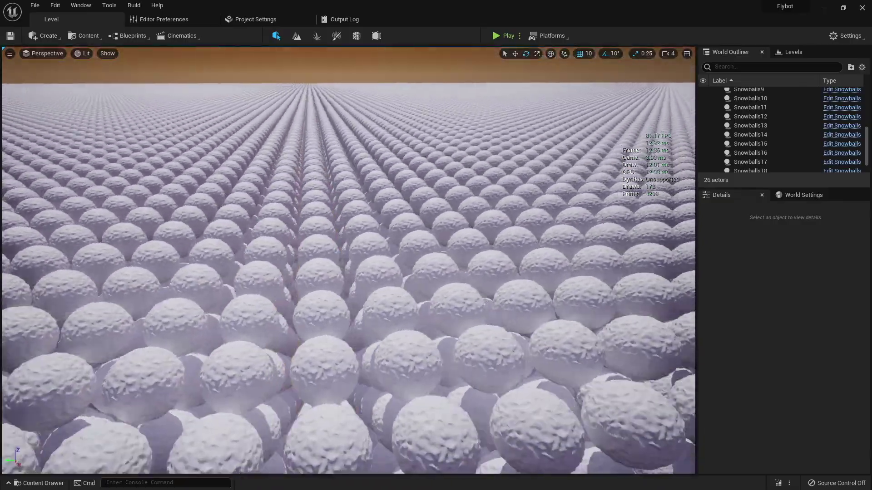
Step: Run the nanitestats console command and examine the Nanite statistics above the field and close up between the snowballs
click(205, 484)
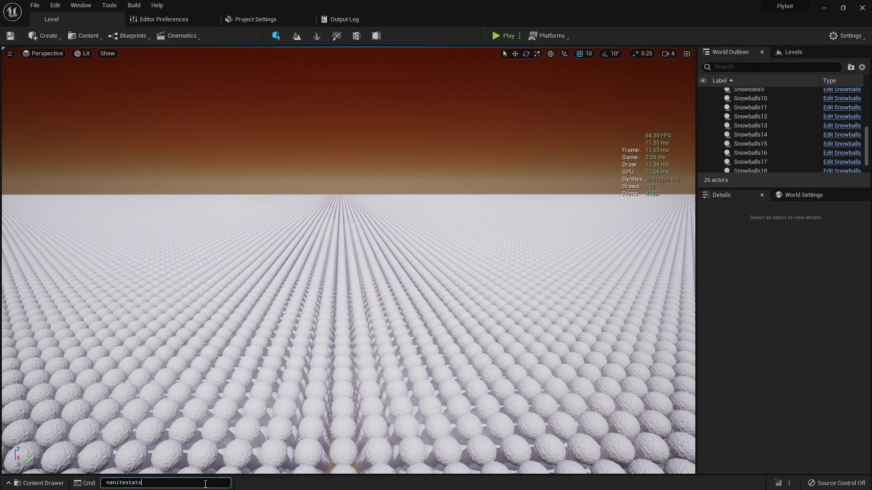
right_drag(348, 260, 482, 338)
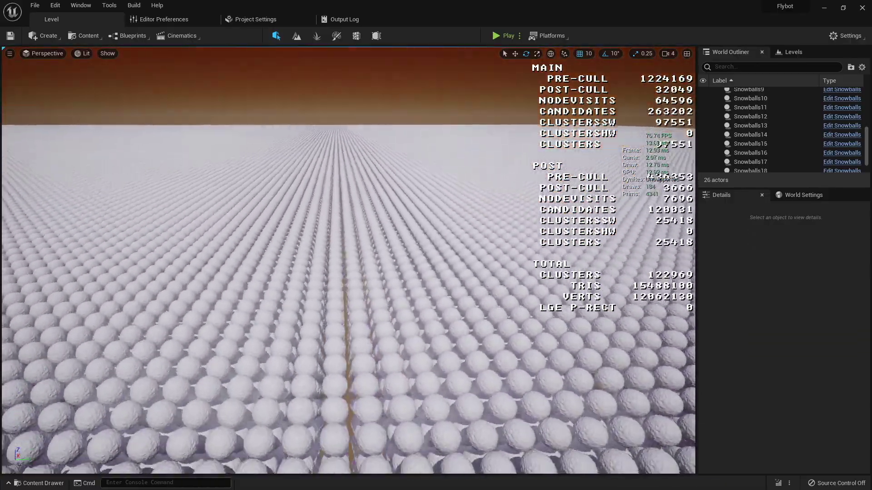
key(w)
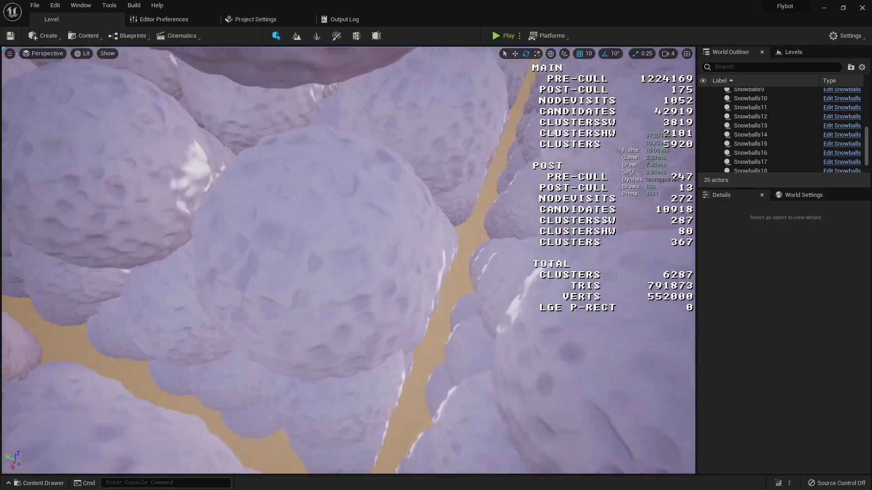
right_drag(349, 260, 413, 184)
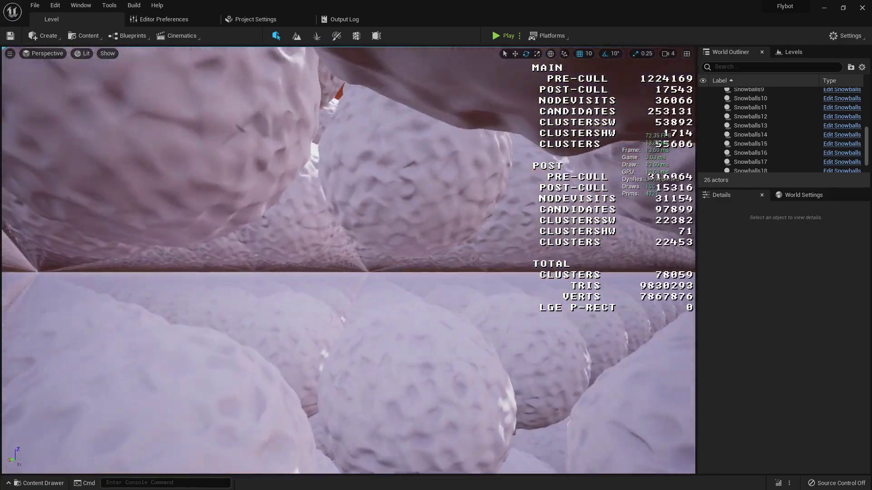
right_drag(349, 260, 217, 328)
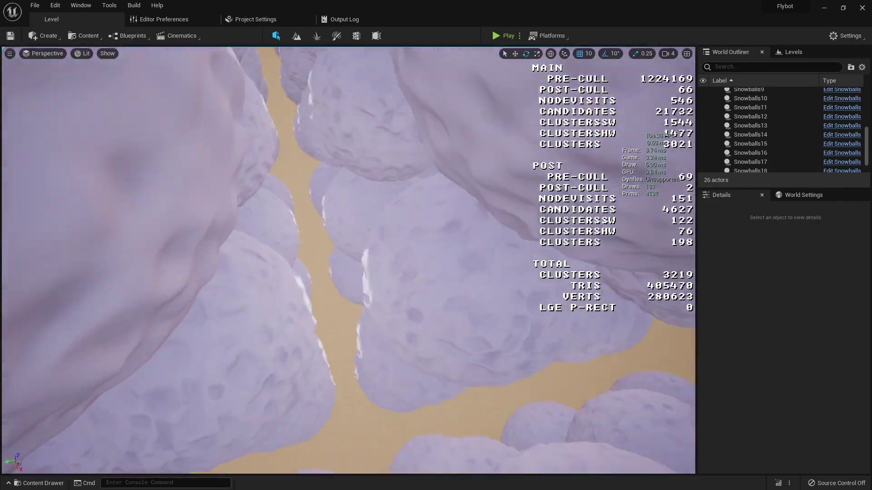
right_drag(349, 261, 203, 174)
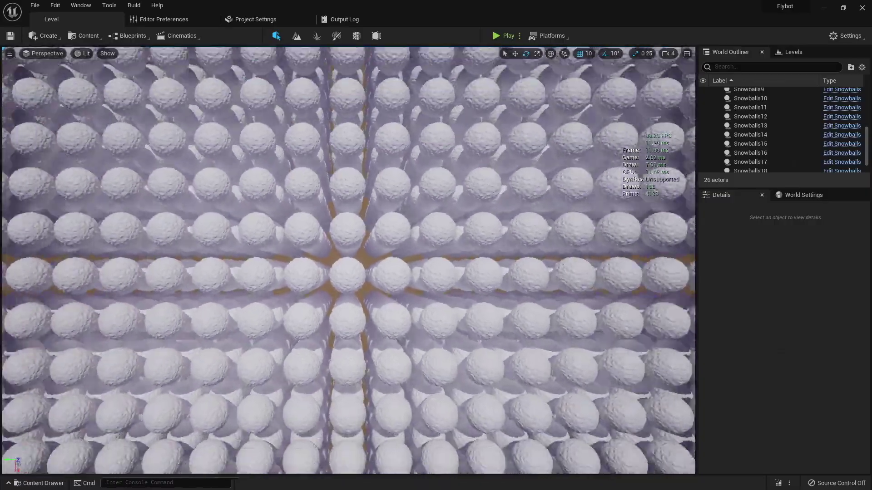
Step: Examine the snowball field from increasingly high above, checking the frame rate and rendering of distant snowballs
key(e)
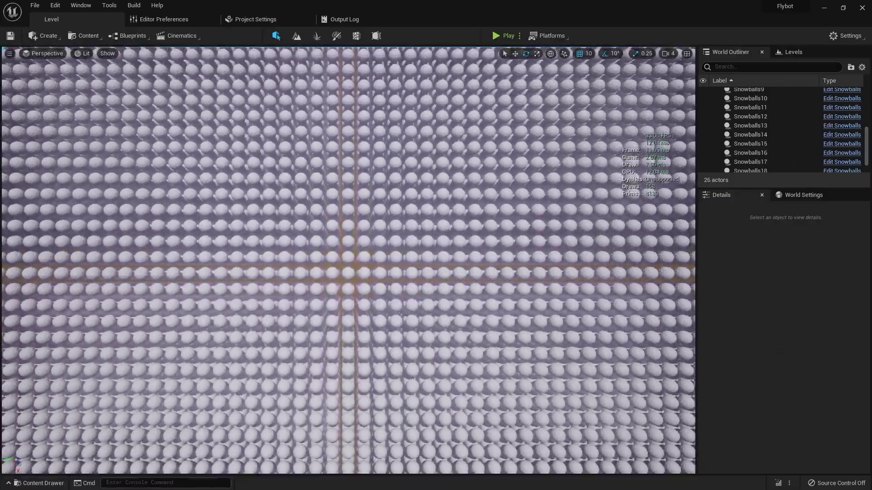
key(e)
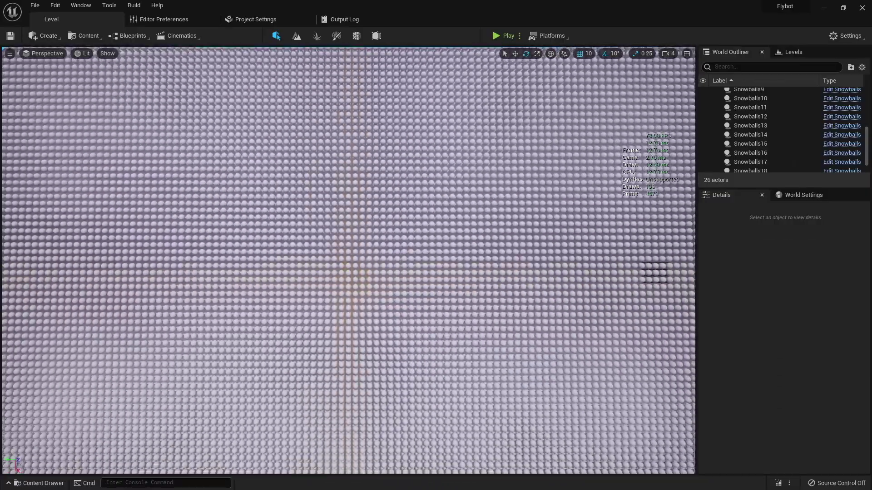
key(e)
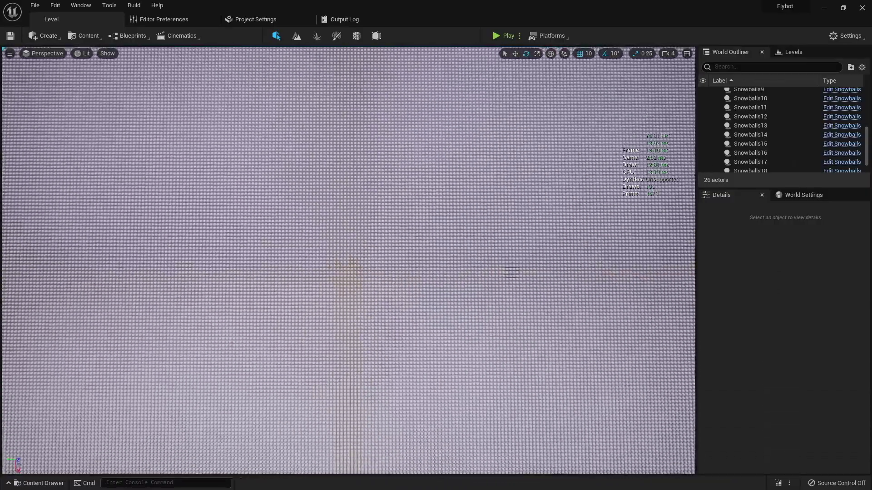
key(e)
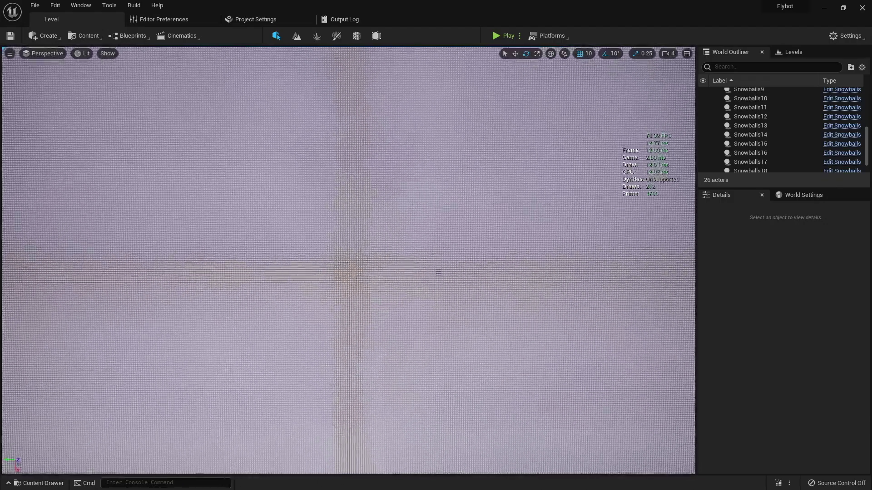